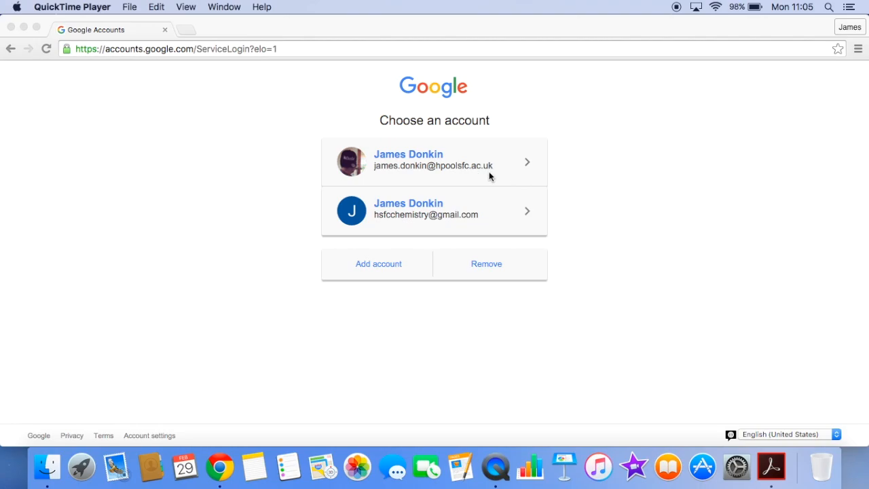
Sign in to Google with the first listed account, the college one, entering its account password.
{"action": "left_click", "coordinate": [530, 171]}
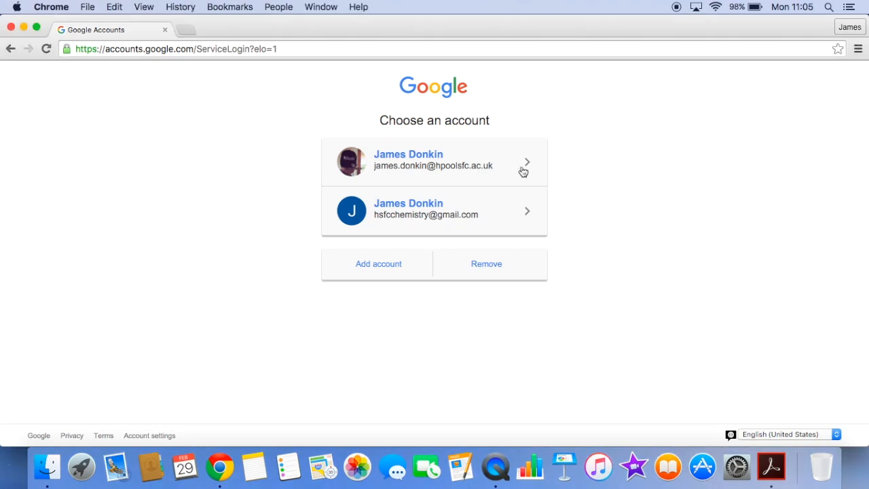
{"action": "left_click", "coordinate": [496, 171]}
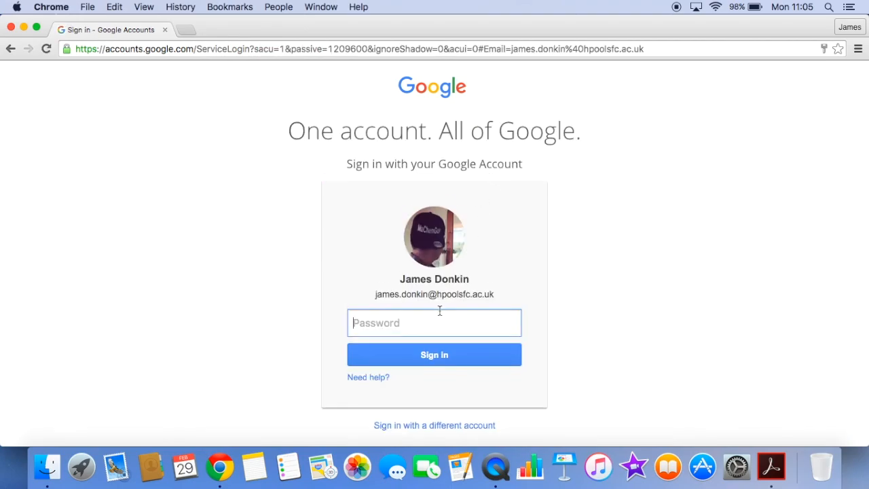
{"action": "type", "text": "•••••••••"}
{"action": "key", "text": "Return"}
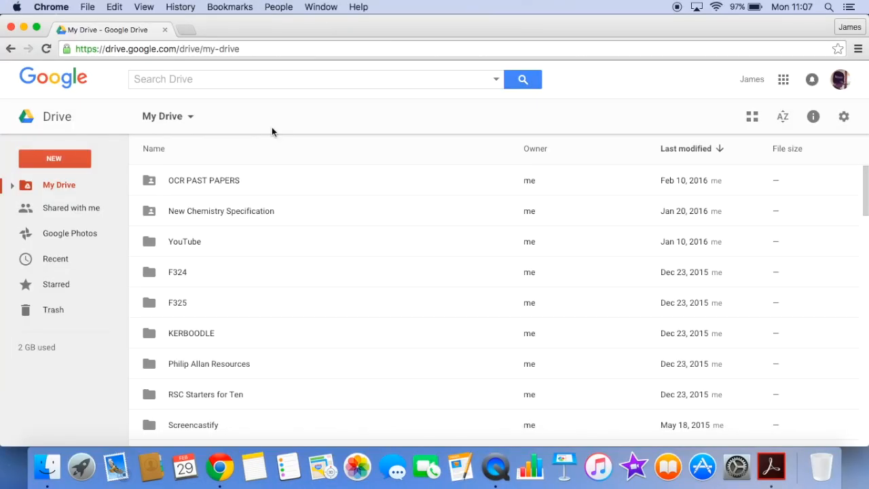
{"action": "scroll", "coordinate": [285, 226], "scroll_direction": "down", "scroll_amount": 1}
{"action": "scroll", "coordinate": [285, 227], "scroll_direction": "up", "scroll_amount": 1}
{"action": "scroll", "coordinate": [248, 274], "scroll_direction": "down", "scroll_amount": 1}
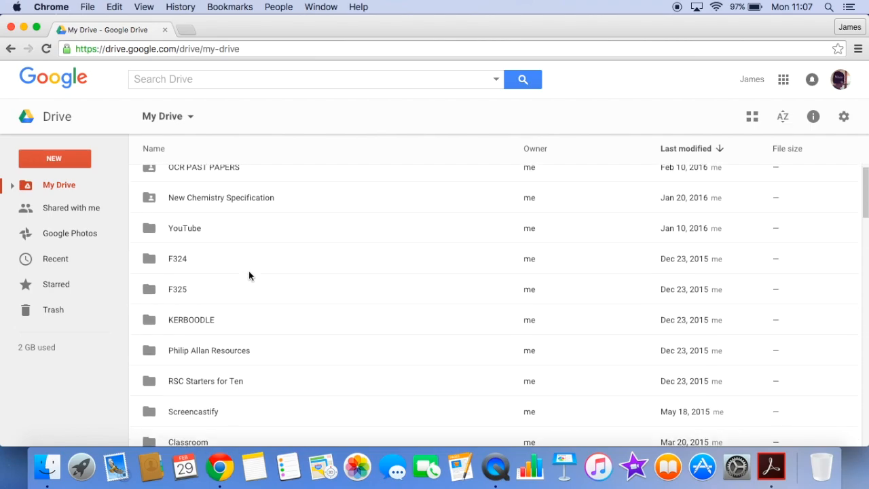
{"action": "scroll", "coordinate": [249, 298], "scroll_direction": "up", "scroll_amount": 1}
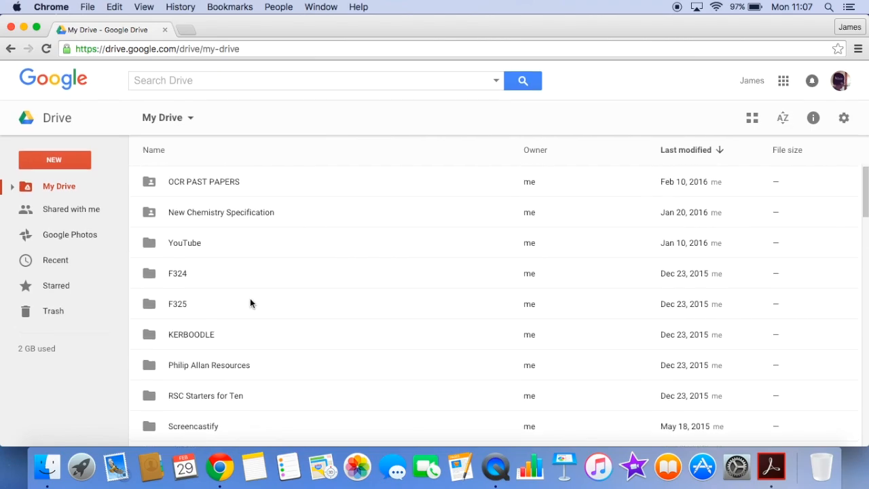
{"action": "left_click", "coordinate": [55, 159]}
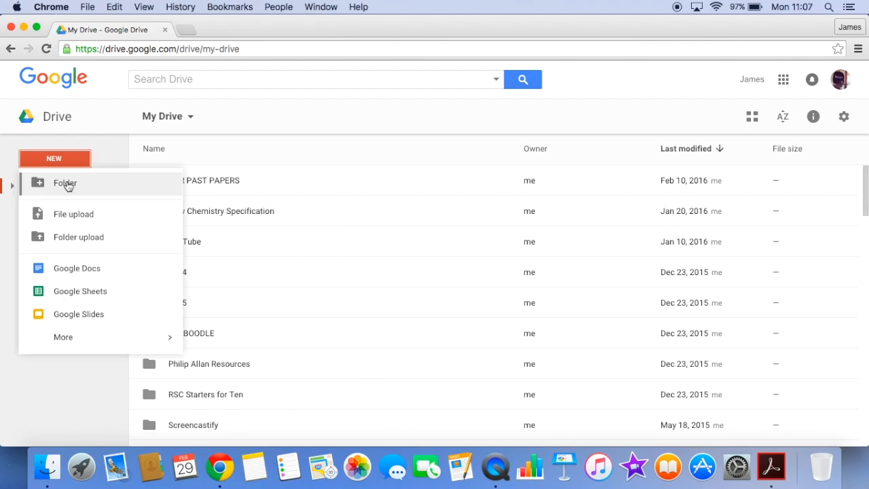
{"action": "left_click", "coordinate": [73, 158]}
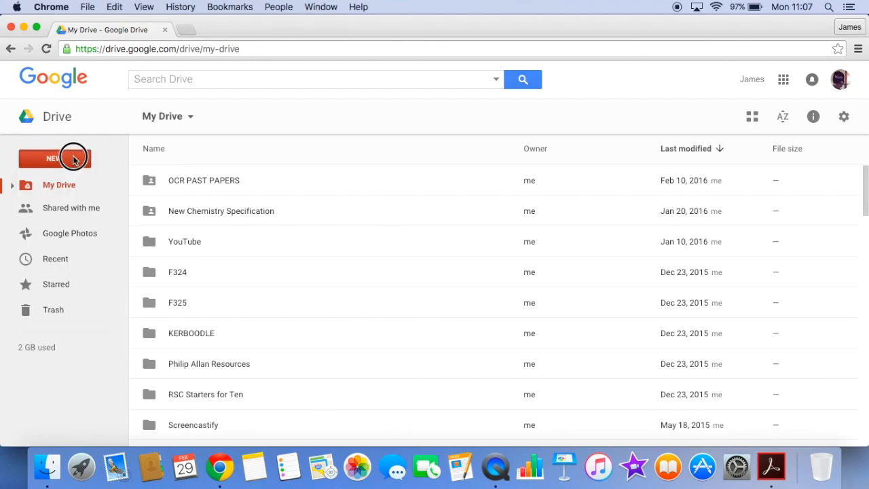
Create a new folder named "Demo" in My Drive.
{"action": "left_click", "coordinate": [73, 157]}
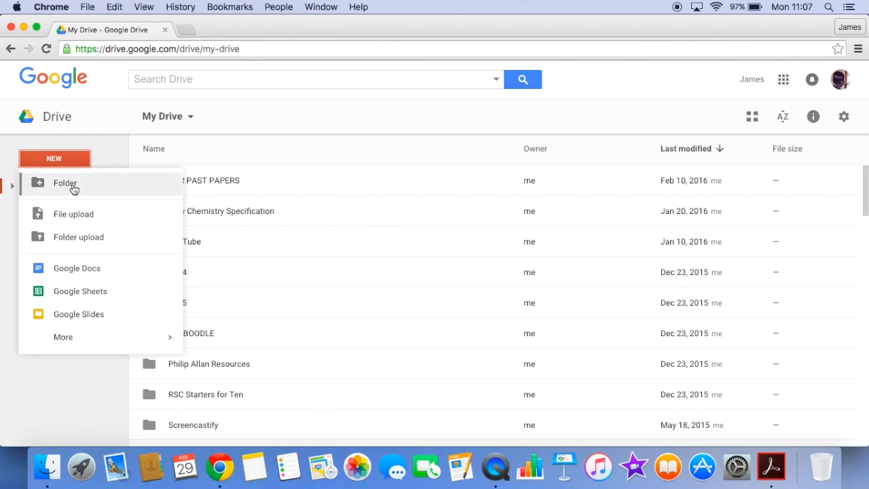
{"action": "left_click", "coordinate": [74, 188]}
{"action": "key", "text": "BackSpace"}
{"action": "type", "text": "Demo"}
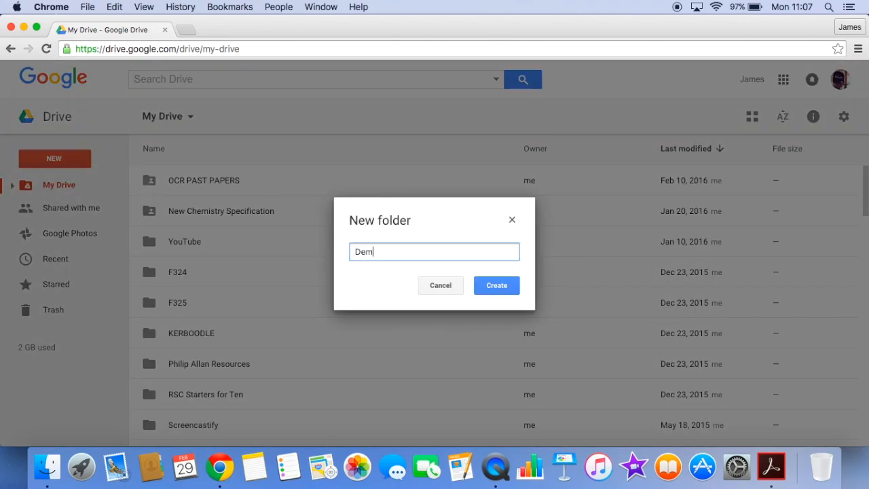
{"action": "left_click", "coordinate": [492, 286]}
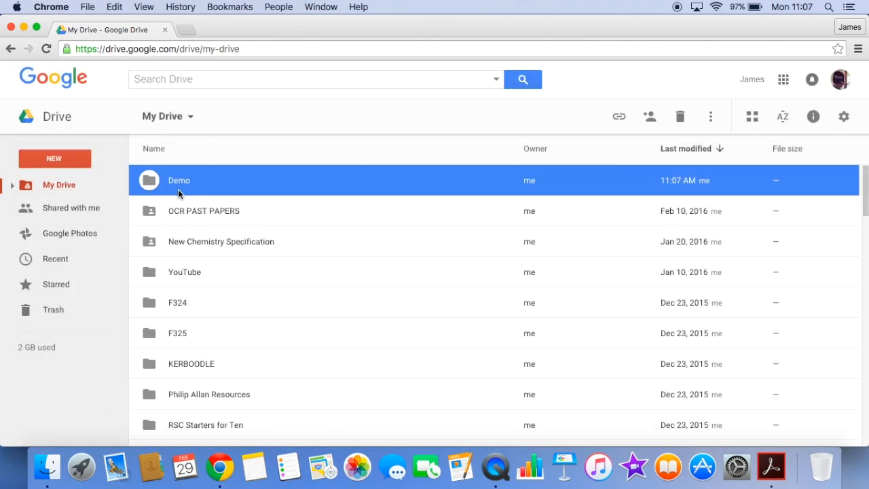
Create a new blank Google Docs document from My Drive.
{"action": "left_click", "coordinate": [65, 158]}
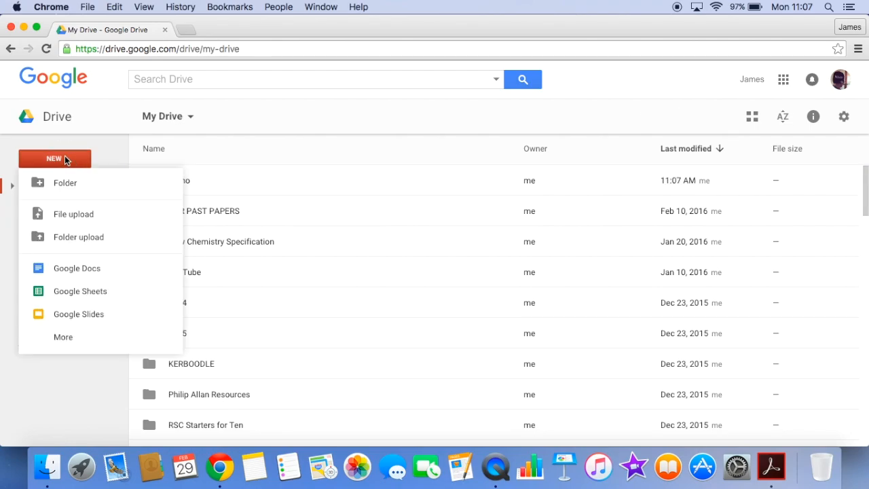
{"action": "left_click", "coordinate": [62, 271]}
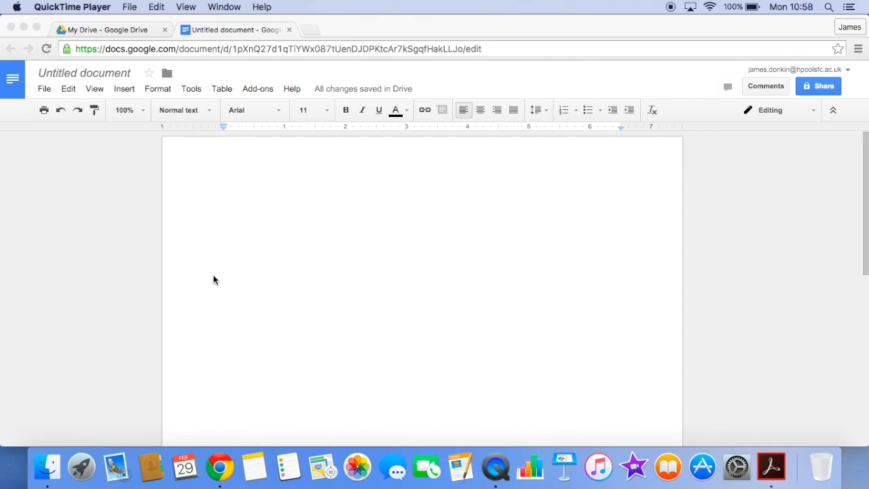
Write "My First Google Doc" as the first line of the document and use the same text as the document's title.
{"action": "left_click", "coordinate": [234, 233]}
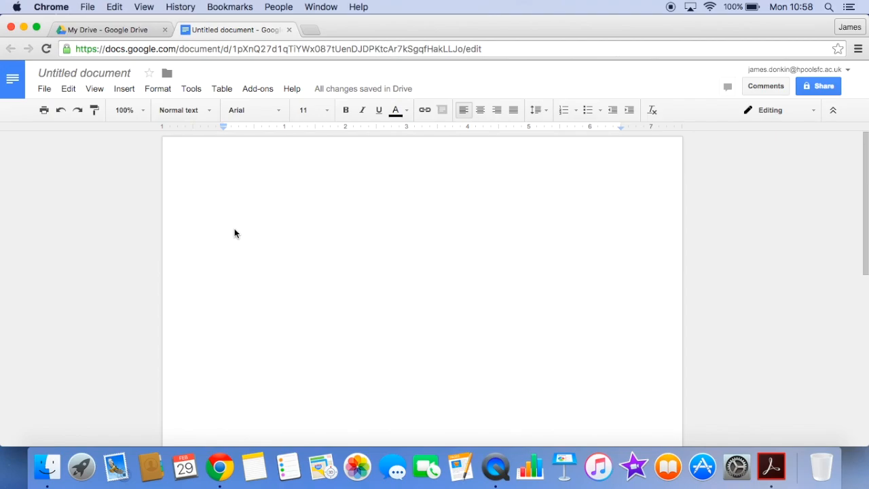
{"action": "type", "text": "My First Google Doc"}
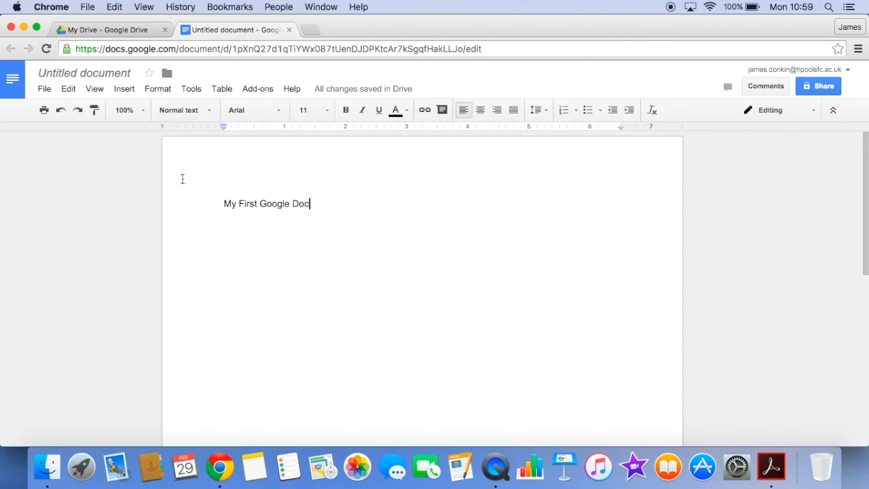
{"action": "left_click", "coordinate": [126, 73]}
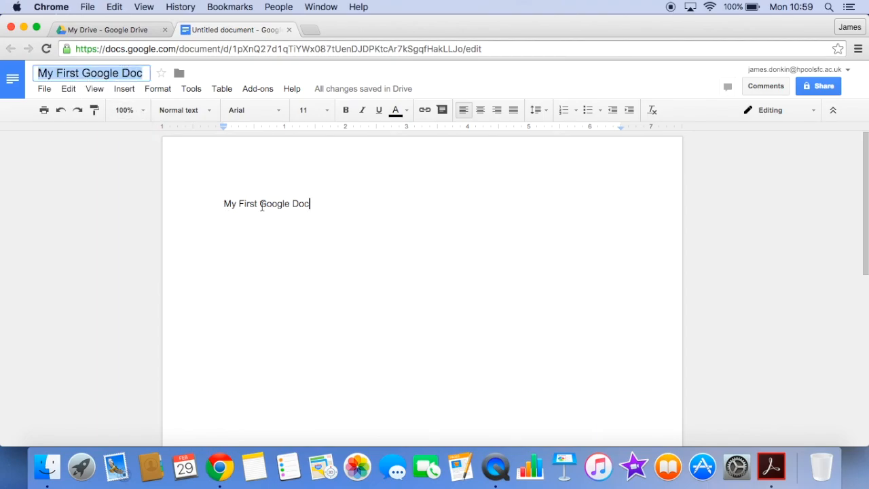
{"action": "key", "text": "Return"}
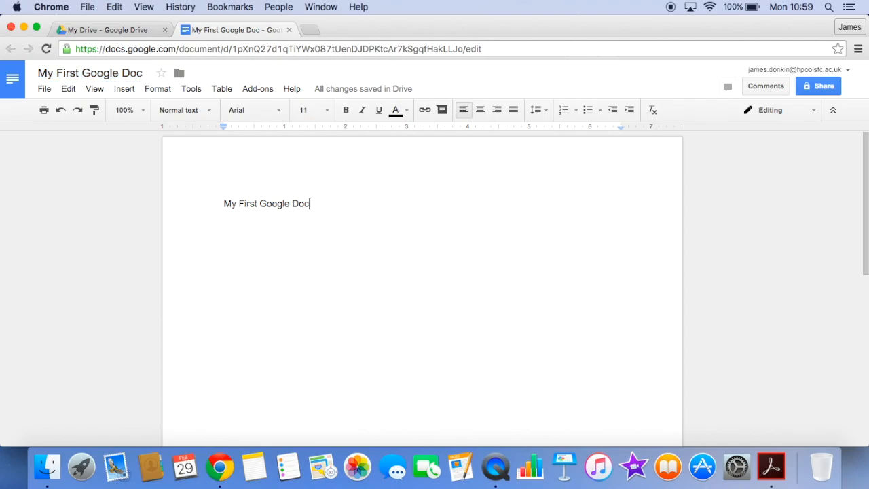
Add the line "Here's a chemical equation" below the first line, followed by a new paragraph.
{"action": "left_click", "coordinate": [340, 217]}
{"action": "key", "text": "Return"}
{"action": "key", "text": "Return"}
{"action": "type", "text": "Here's "}
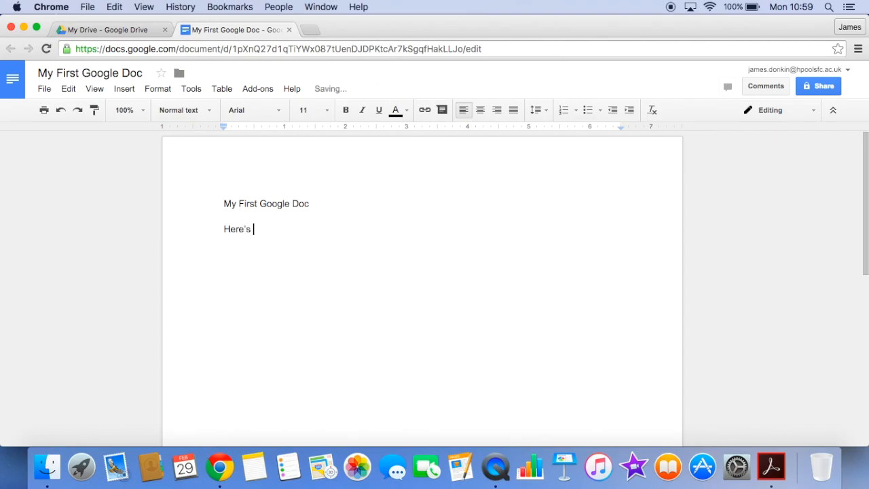
{"action": "type", "text": "a chemical equation"}
{"action": "key", "text": "Return"}
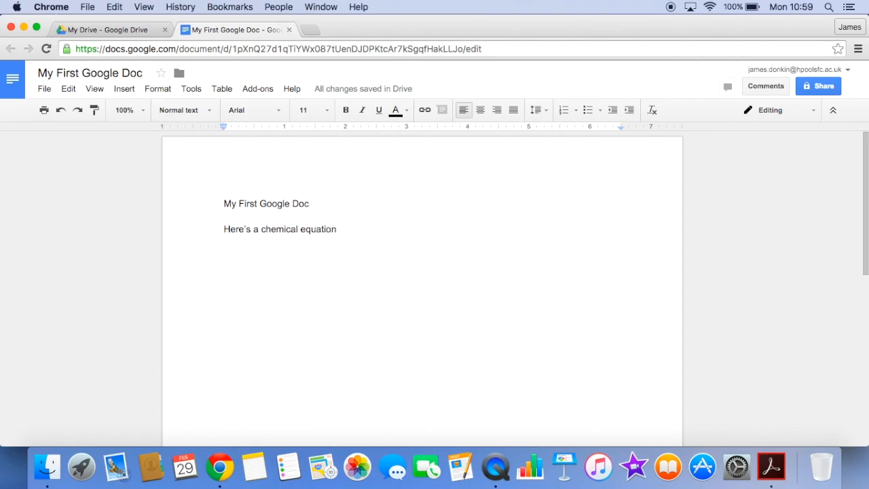
Write the chemical equation "C + O2 → CO2" with an arrow on the new line.
{"action": "type", "text": "C"}
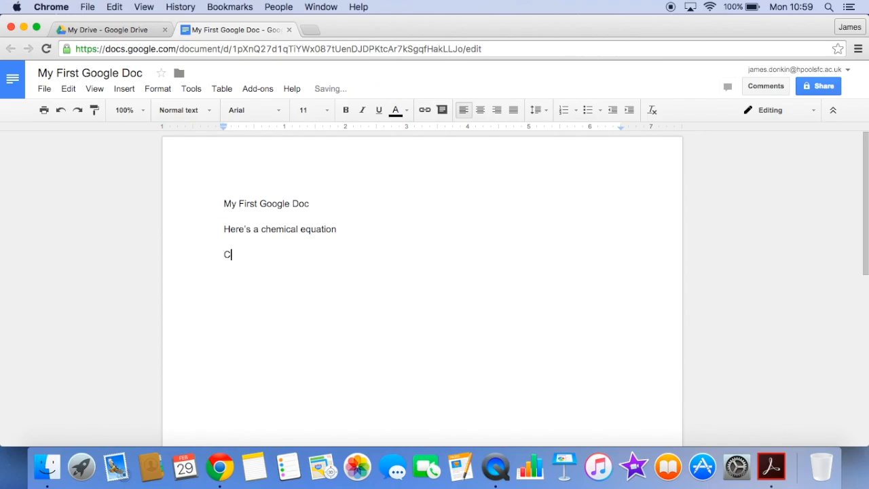
{"action": "type", "text": " + O2"}
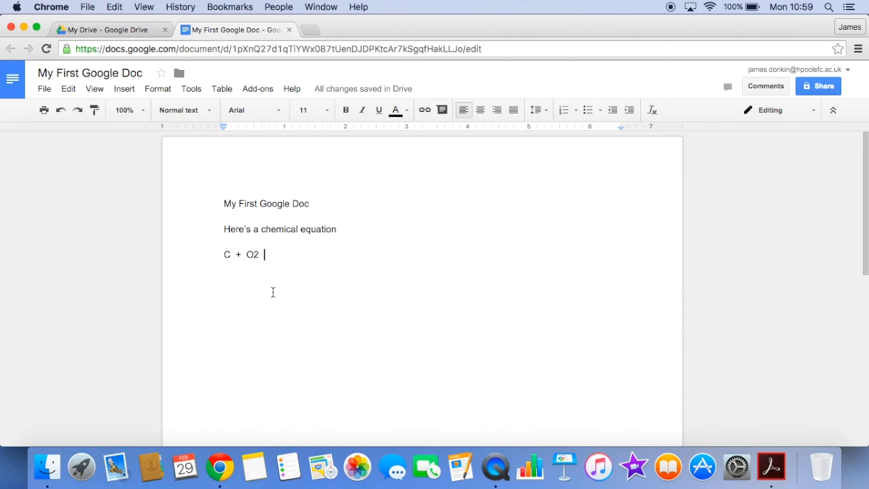
{"action": "type", "text": "--"}
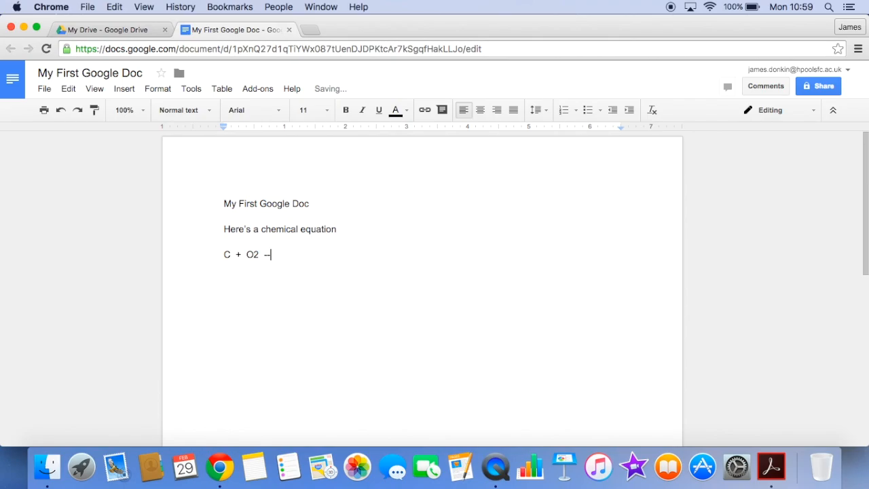
{"action": "type", "text": ">"}
{"action": "type", "text": " CO2"}
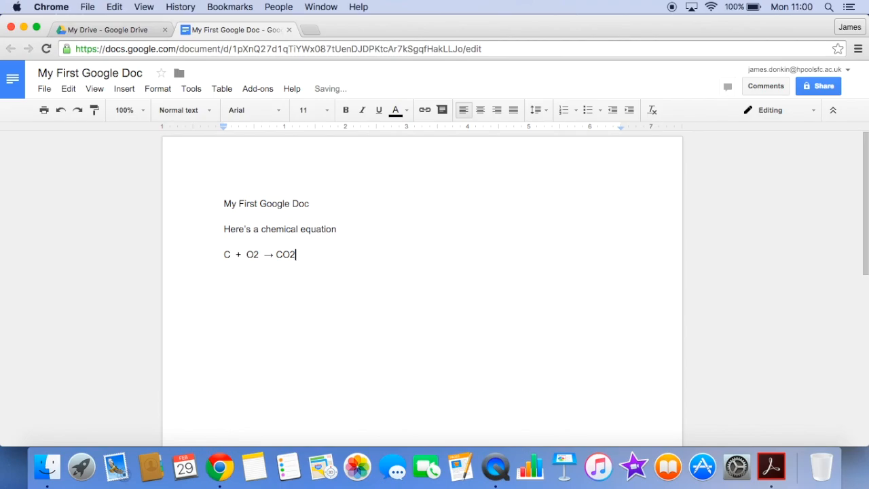
Format the 2 in both O2 and CO2 of the chemical equation as subscript.
{"action": "left_click", "coordinate": [258, 256]}
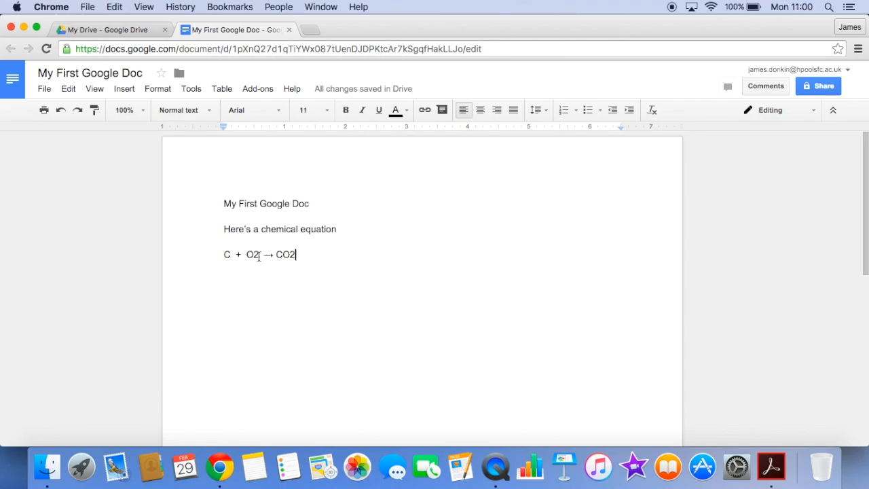
{"action": "left_click", "coordinate": [258, 255]}
{"action": "left_click_drag", "start_coordinate": [258, 255], "coordinate": [252, 256]}
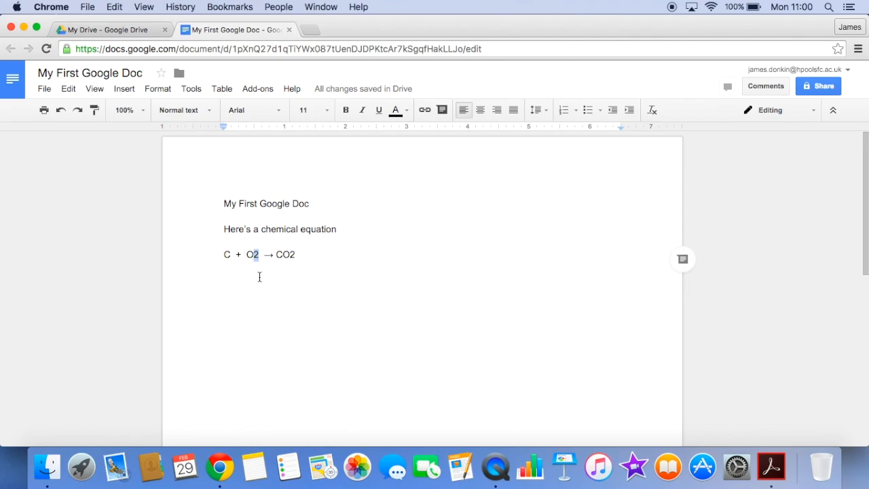
{"action": "key", "text": "super+comma"}
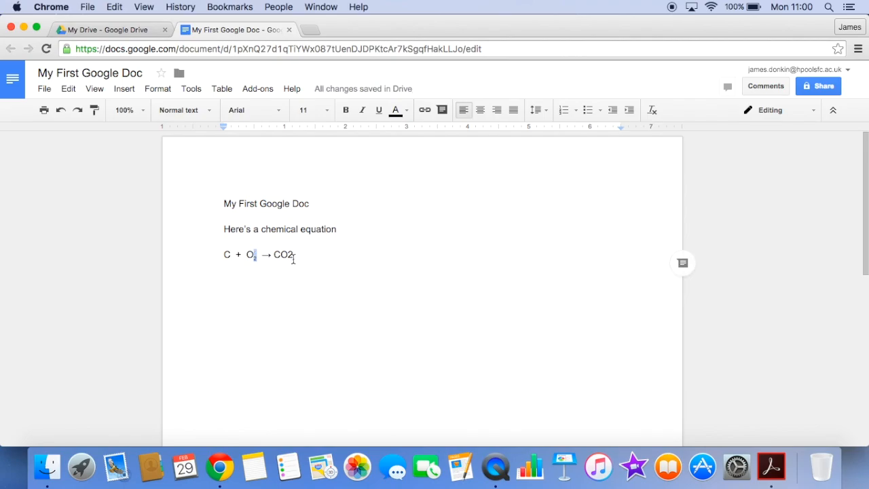
{"action": "left_click_drag", "start_coordinate": [294, 259], "coordinate": [288, 259]}
{"action": "key", "text": "super+comma"}
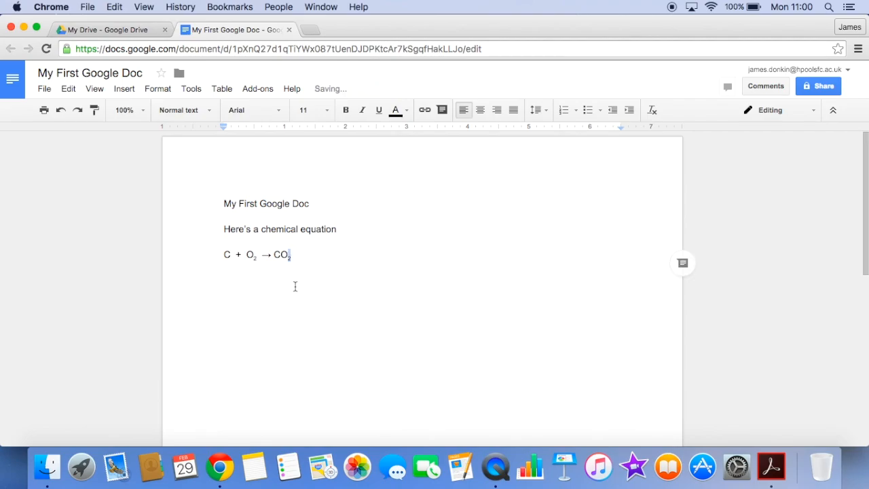
{"action": "left_click", "coordinate": [333, 258]}
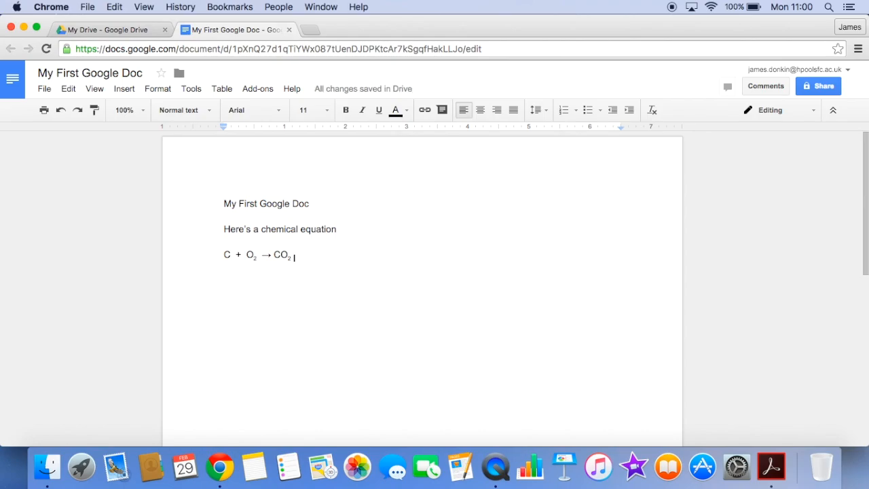
Turn off subscript after the chemical equation and write "q = mcdeltaT" on a new line below it.
{"action": "key", "text": "super+comma"}
{"action": "key", "text": "Return"}
{"action": "type", "text": "q = mcde"}
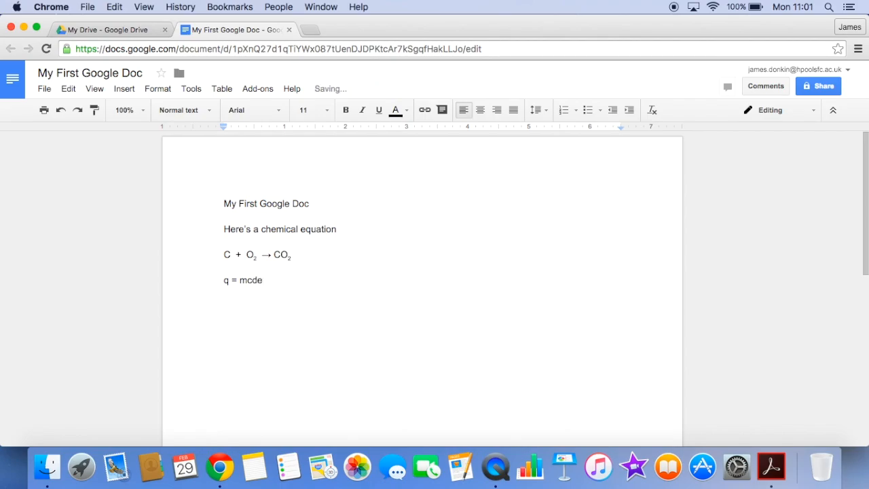
{"action": "type", "text": "lt"}
{"action": "type", "text": "a"}
{"action": "type", "text": "T"}
Delete the word "delta" between c and T in the q = mc equation.
{"action": "left_click", "coordinate": [271, 280]}
{"action": "key", "text": "BackSpace"}
{"action": "key", "text": "BackSpace"}
{"action": "key", "text": "BackSpace"}
{"action": "key", "text": "BackSpace"}
{"action": "key", "text": "BackSpace"}
Insert the special character Greek Capital Letter Delta before the T, finding it by sketching a triangle.
{"action": "left_click", "coordinate": [128, 93]}
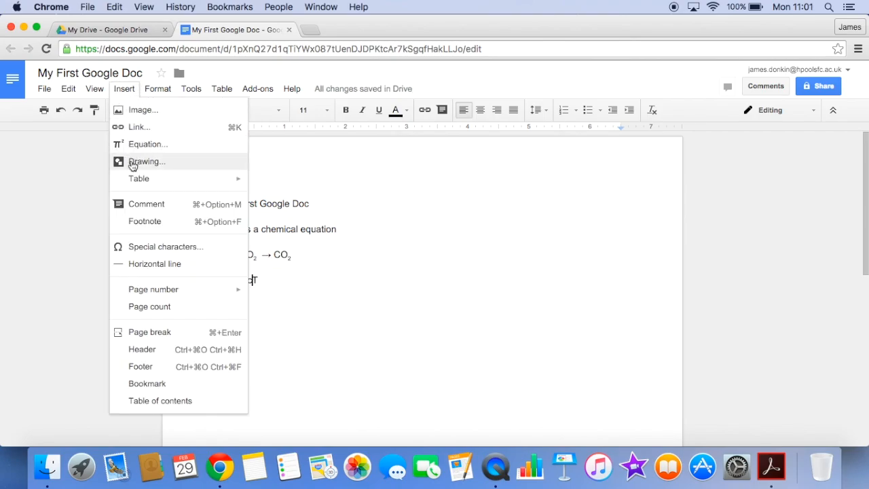
{"action": "left_click", "coordinate": [138, 249]}
{"action": "left_click", "coordinate": [459, 380]}
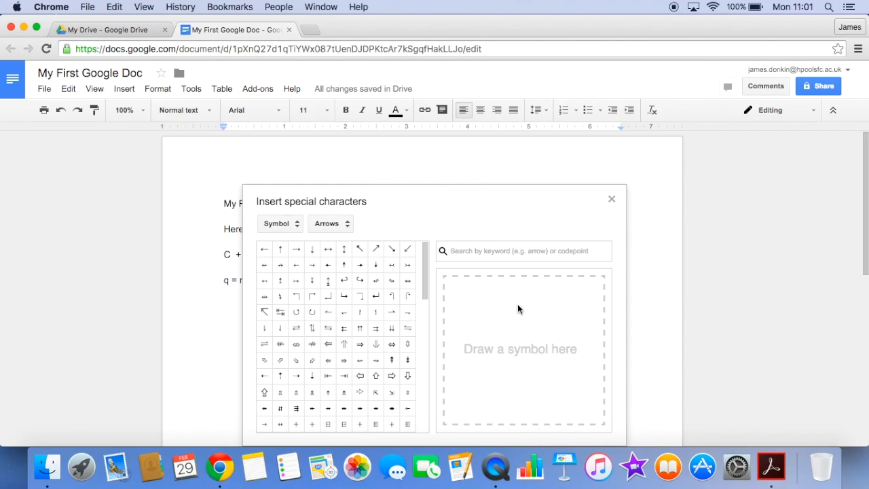
{"action": "mouse_move", "coordinate": [517, 307]}
{"action": "left_mouse_down"}
{"action": "mouse_move", "coordinate": [473, 386]}
{"action": "mouse_move", "coordinate": [562, 393]}
{"action": "mouse_move", "coordinate": [521, 309]}
{"action": "left_mouse_up"}
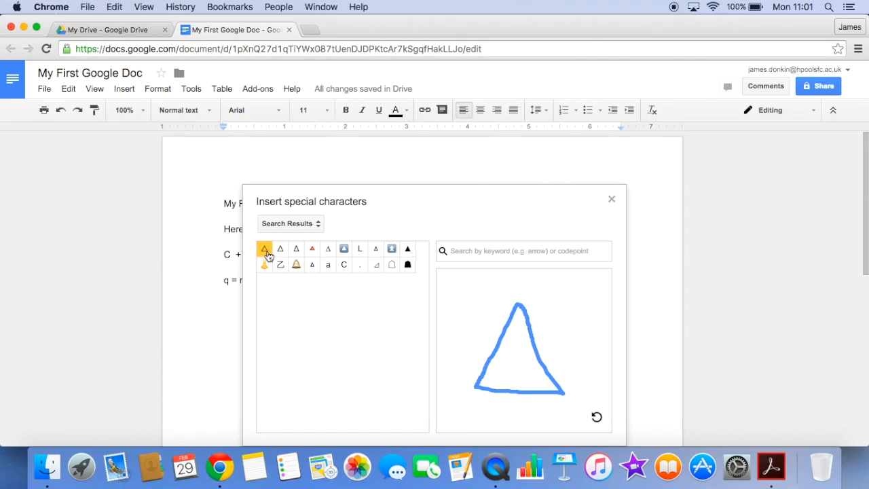
{"action": "mouse_move", "coordinate": [269, 252]}
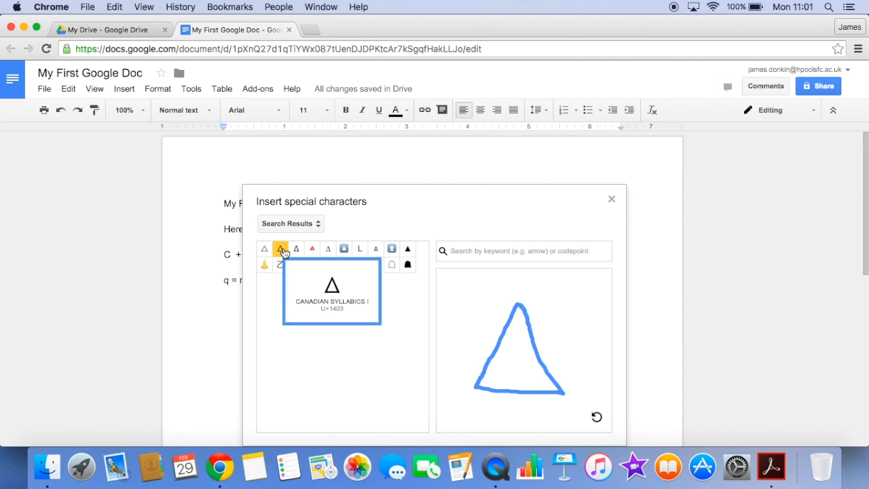
{"action": "mouse_move", "coordinate": [296, 266]}
{"action": "mouse_move", "coordinate": [296, 250]}
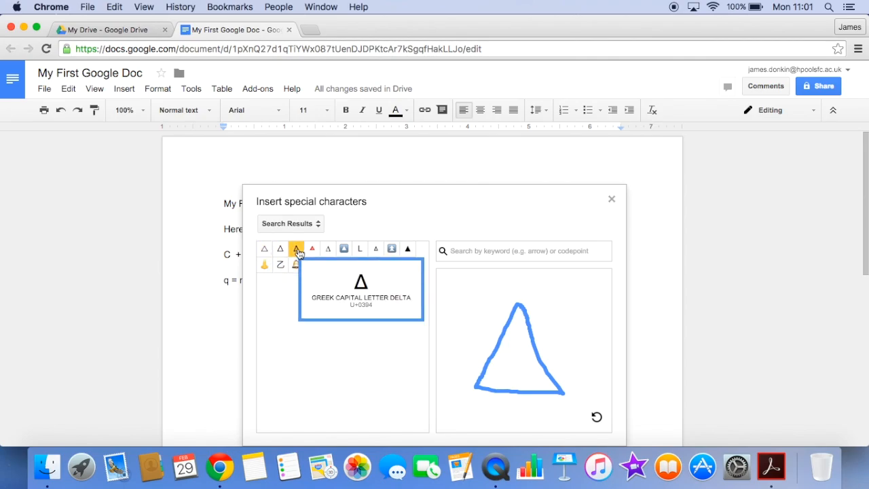
{"action": "left_click", "coordinate": [296, 249]}
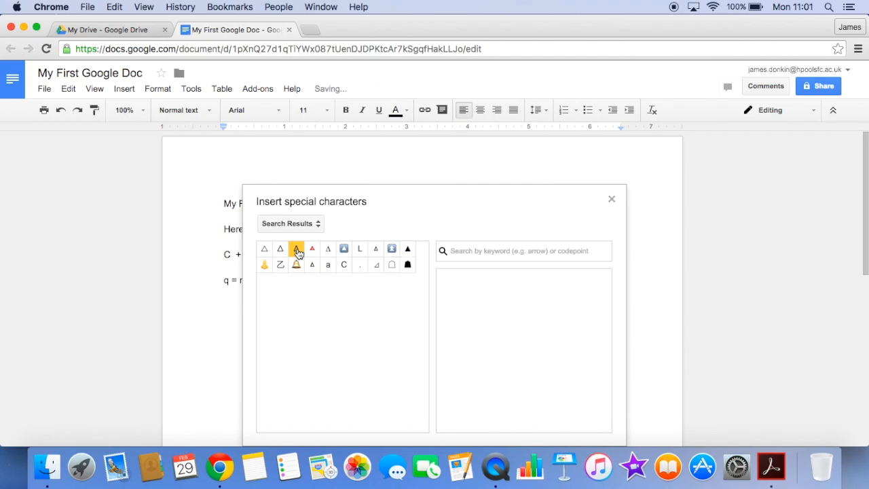
{"action": "left_click", "coordinate": [611, 201]}
{"action": "type", "text": "T"}
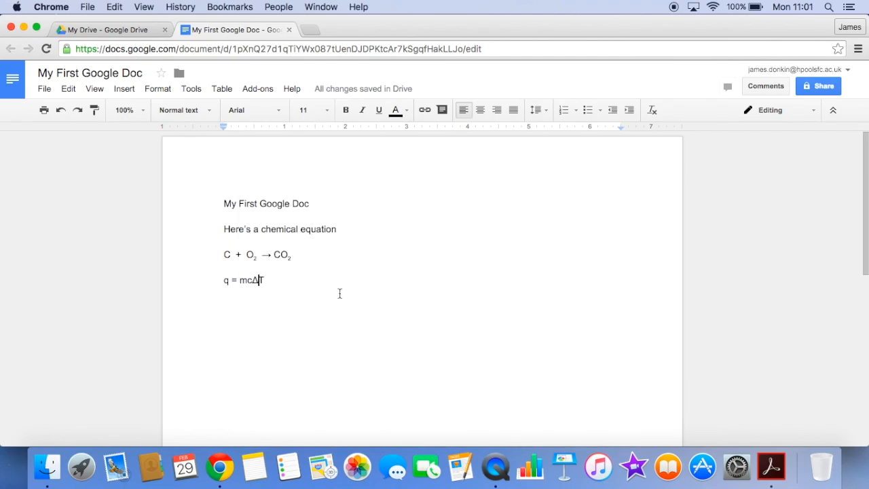
Write "moldm-3" on a new line below the q = mcΔT equation and format its -3 as superscript.
{"action": "key", "text": "Return"}
{"action": "key", "text": "Return"}
{"action": "type", "text": "moldm"}
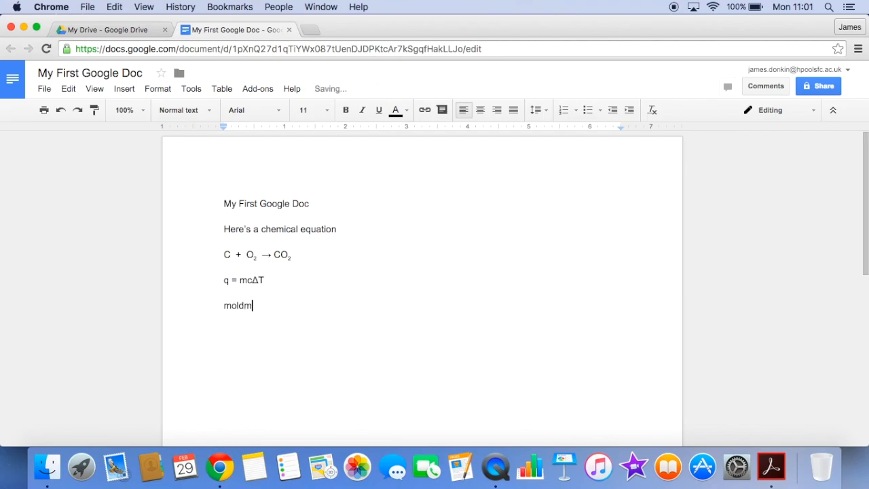
{"action": "type", "text": "-3"}
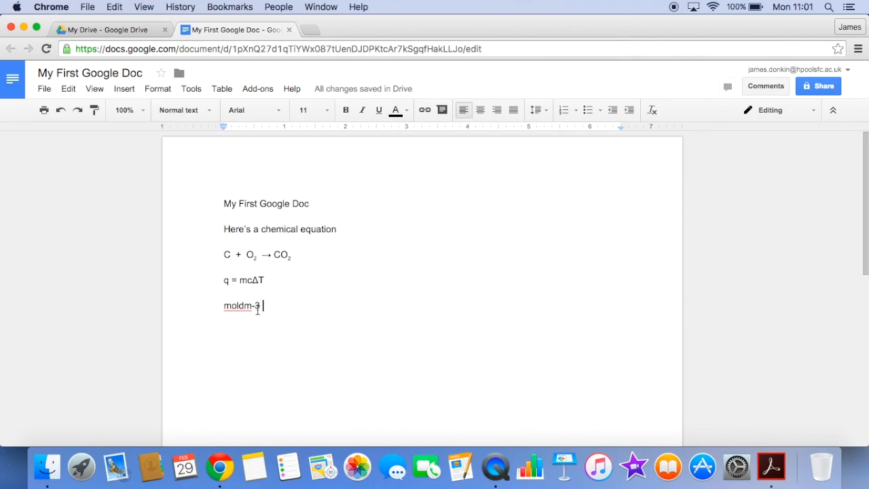
{"action": "left_click_drag", "start_coordinate": [260, 309], "coordinate": [252, 309]}
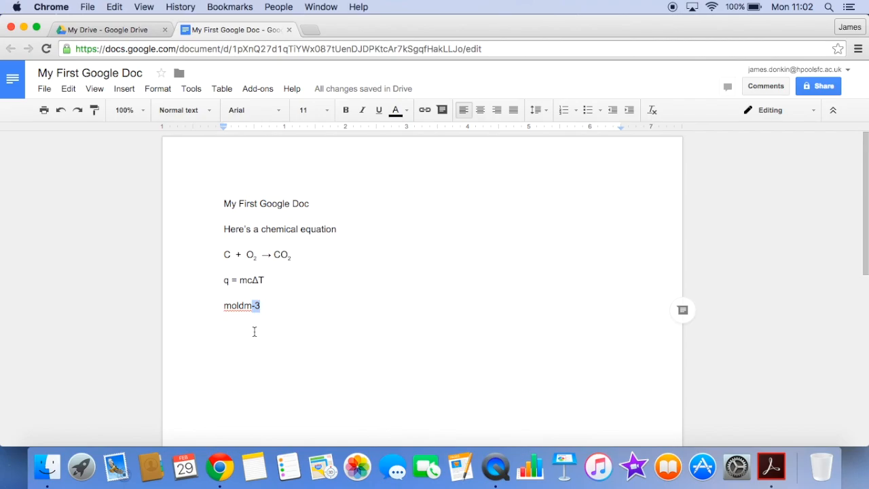
{"action": "key", "text": "super+period"}
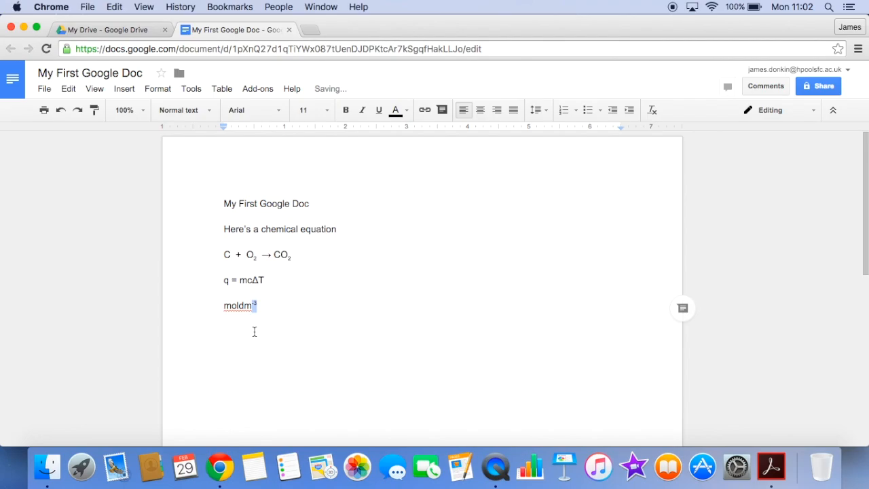
{"action": "left_click", "coordinate": [287, 313]}
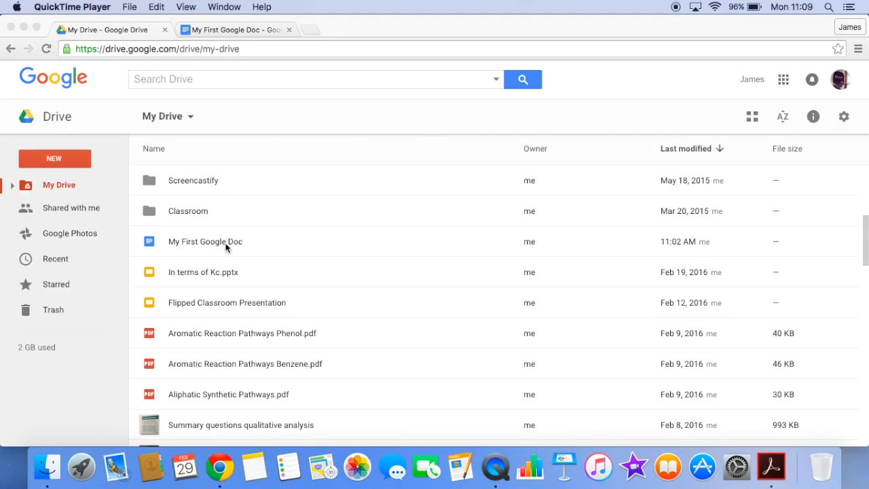
{"action": "scroll", "coordinate": [226, 245], "scroll_direction": "up", "scroll_amount": 1}
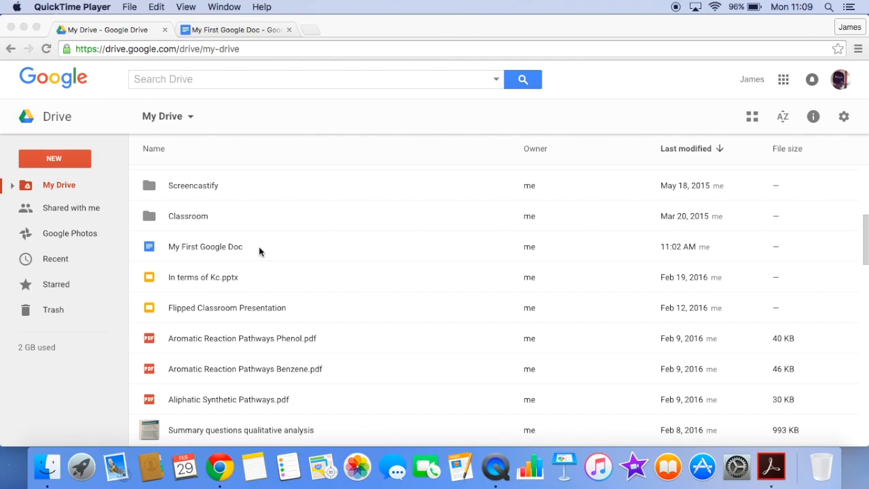
{"action": "left_click", "coordinate": [246, 31]}
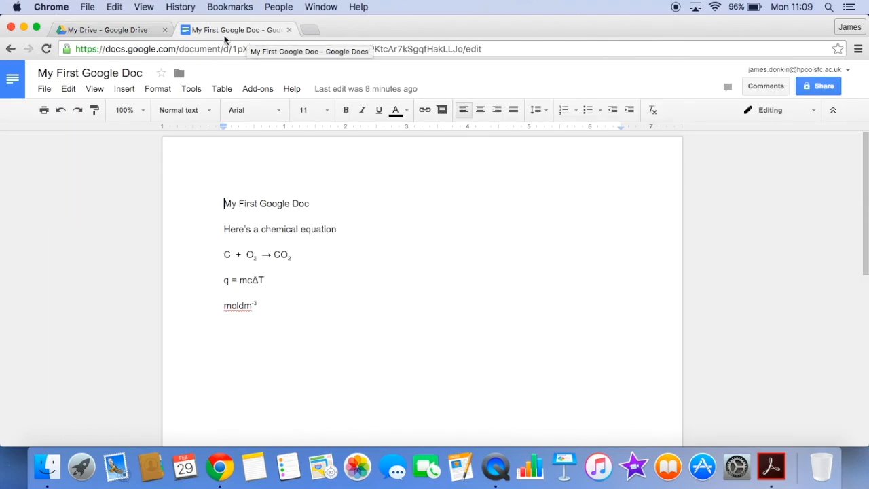
{"action": "left_click", "coordinate": [44, 92]}
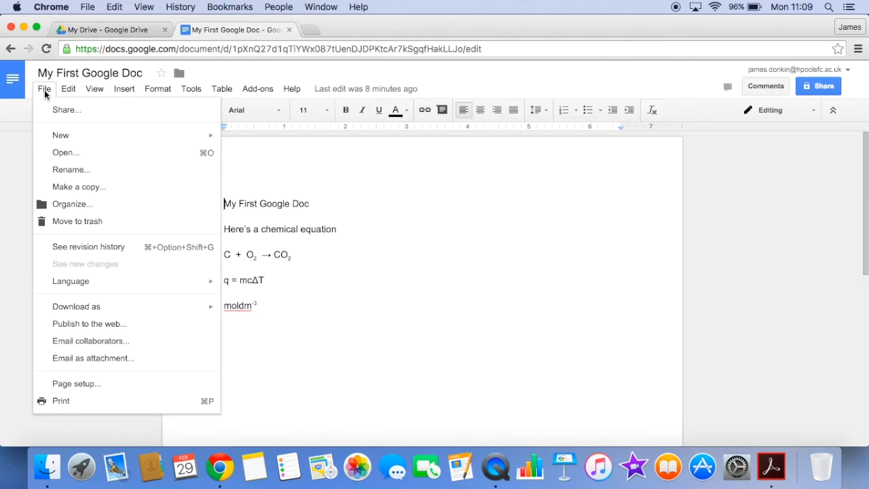
{"action": "left_click", "coordinate": [68, 203]}
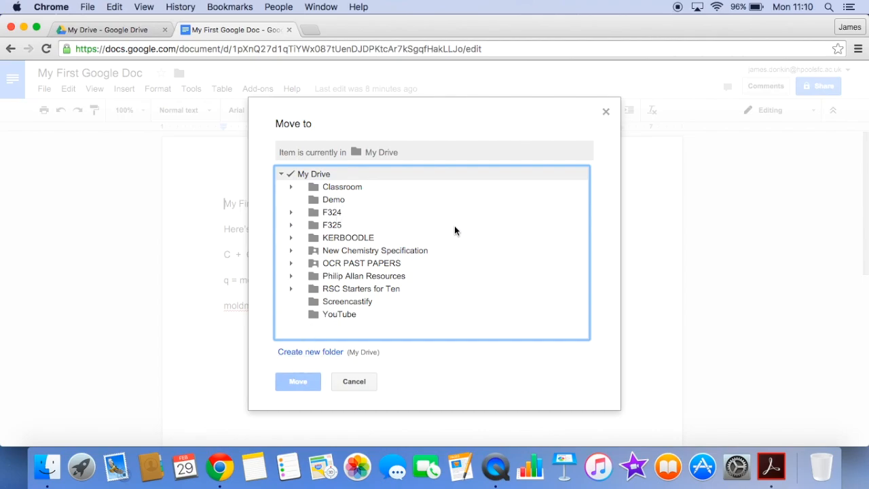
{"action": "left_click", "coordinate": [607, 112]}
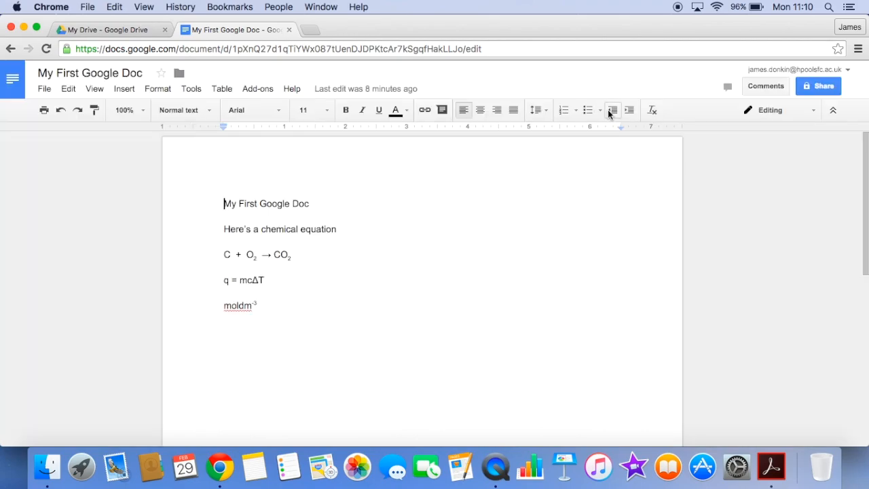
Move My First Google Doc from the My Drive file list into the Demo folder and open that folder.
{"action": "left_click", "coordinate": [124, 33]}
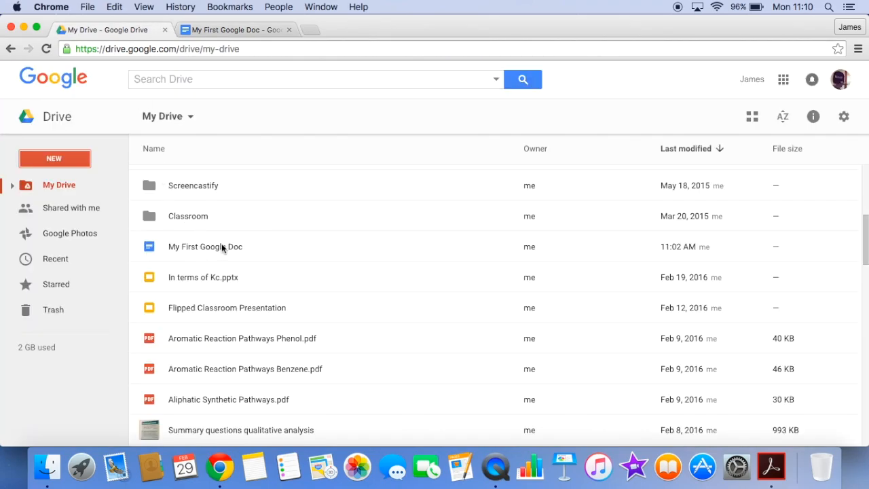
{"action": "right_click", "coordinate": [264, 247]}
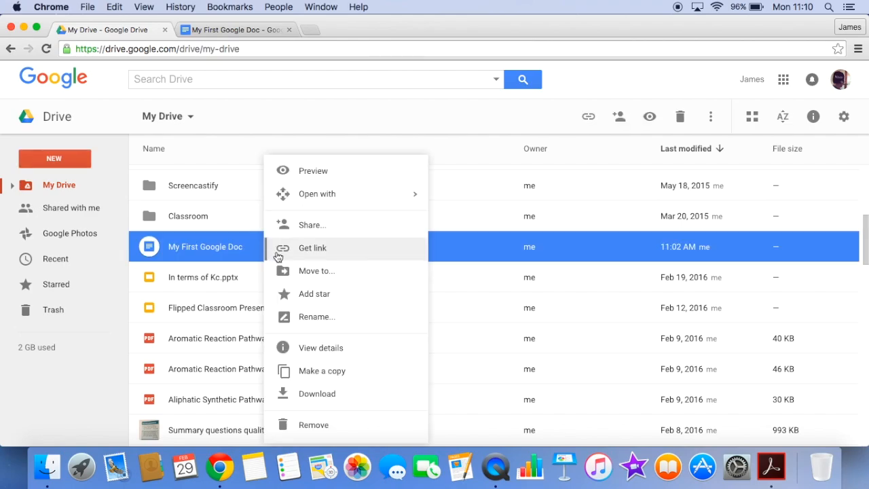
{"action": "left_click", "coordinate": [303, 270]}
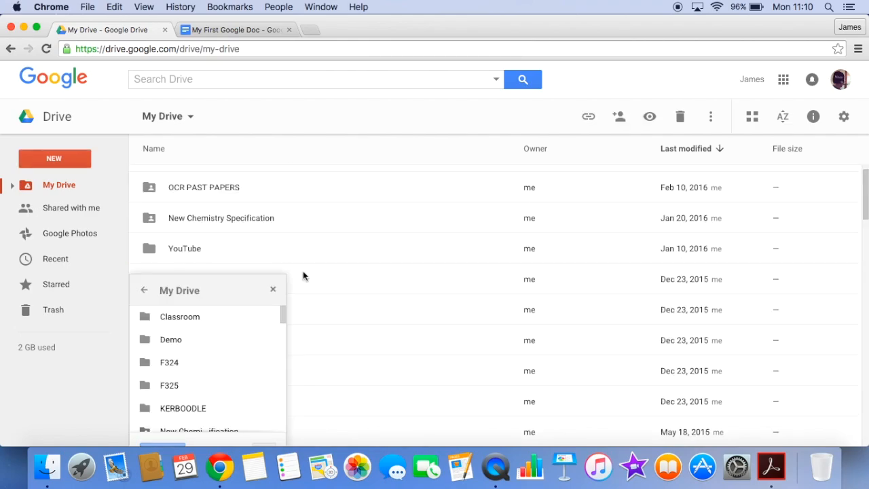
{"action": "left_click", "coordinate": [179, 340]}
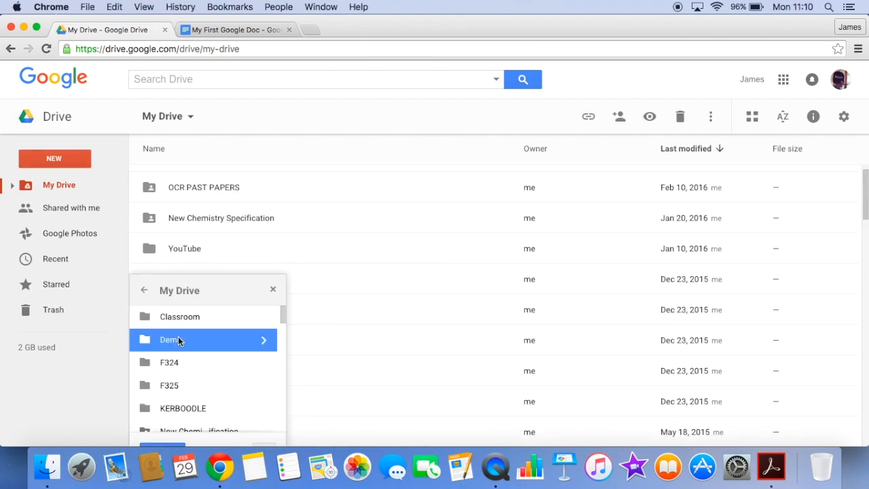
{"action": "scroll", "coordinate": [302, 300], "scroll_direction": "down", "scroll_amount": 2}
{"action": "left_click", "coordinate": [160, 405]}
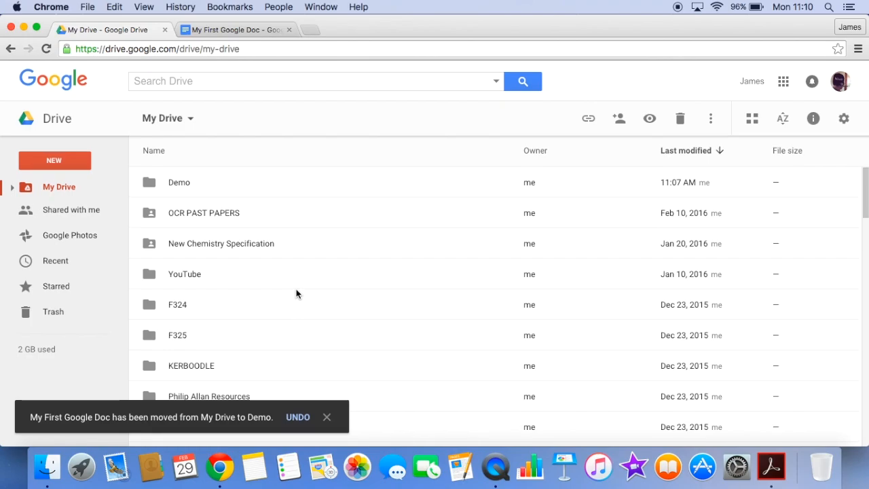
{"action": "double_click", "coordinate": [189, 180]}
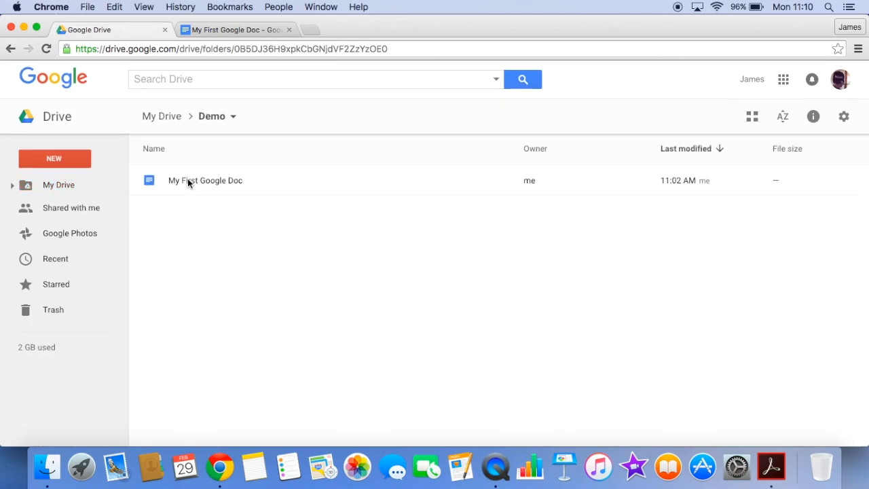